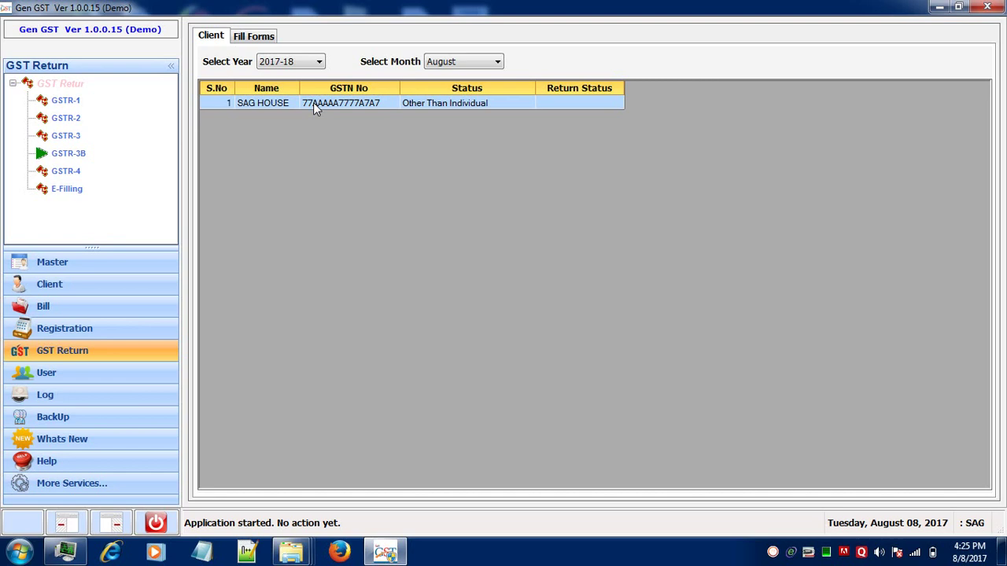
- In the GSTR-3B forms, enter taxable value 10000 and integrated tax 100 for outward taxable supplies other than zero rated
{"action": "left_click", "coordinate": [269, 37]}
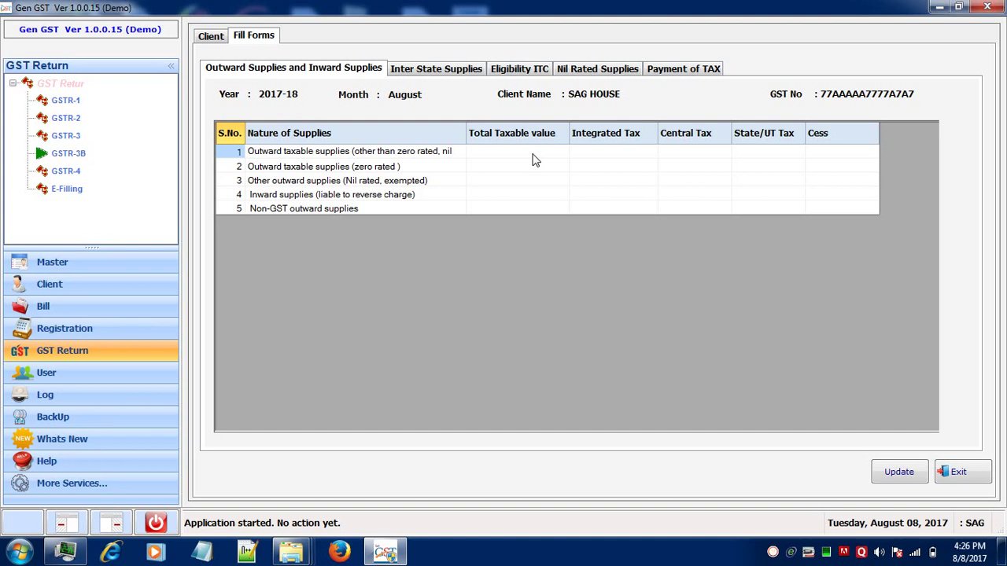
{"action": "left_click", "coordinate": [533, 154]}
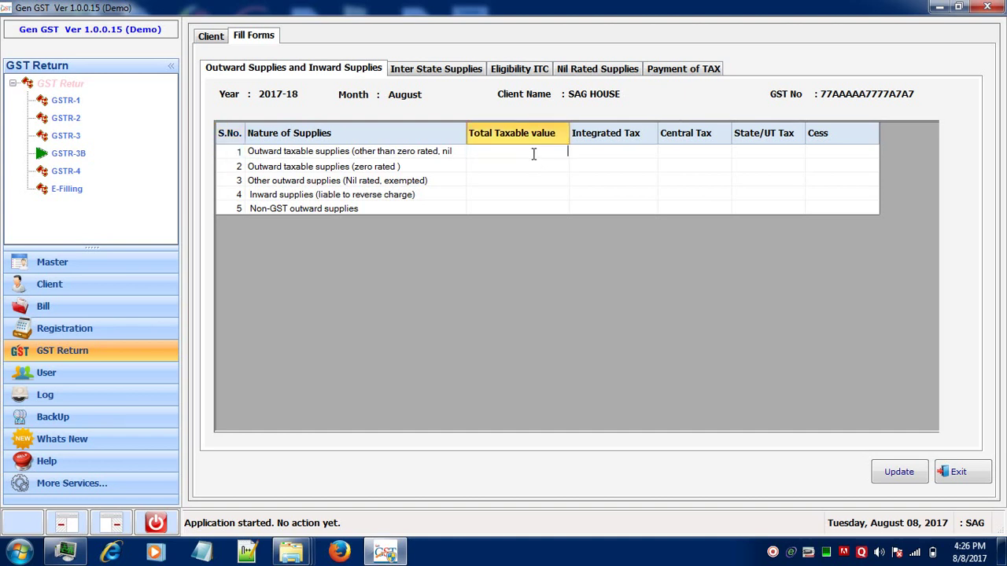
{"action": "type", "text": "10000"}
{"action": "left_click", "coordinate": [644, 151]}
{"action": "type", "text": "100"}
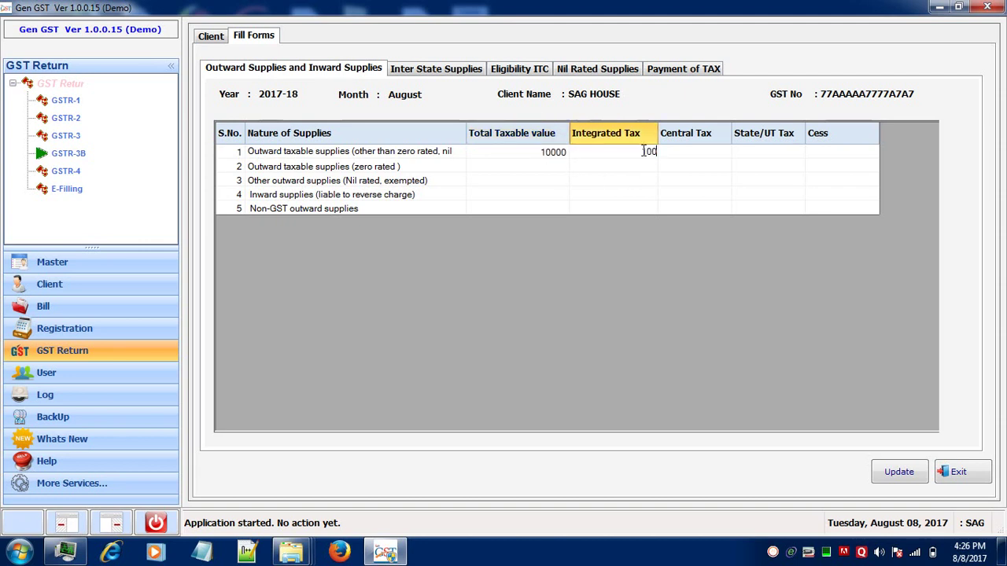
- Set central tax and state/UT tax to 1000 each for outward taxable supplies other than zero rated, and update the data
{"action": "left_click", "coordinate": [682, 154]}
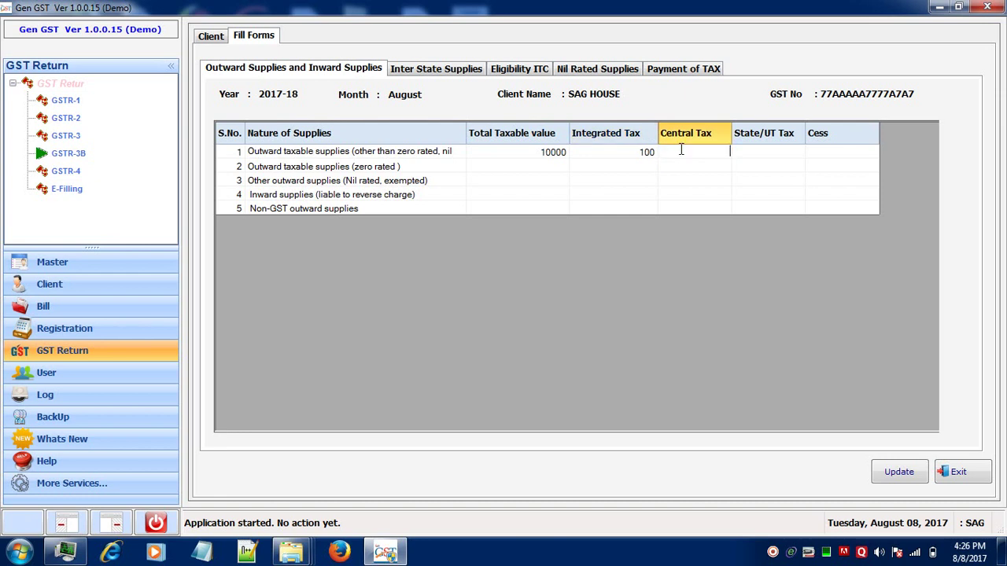
{"action": "type", "text": "1000"}
{"action": "left_click", "coordinate": [751, 158]}
{"action": "left_click", "coordinate": [751, 158]}
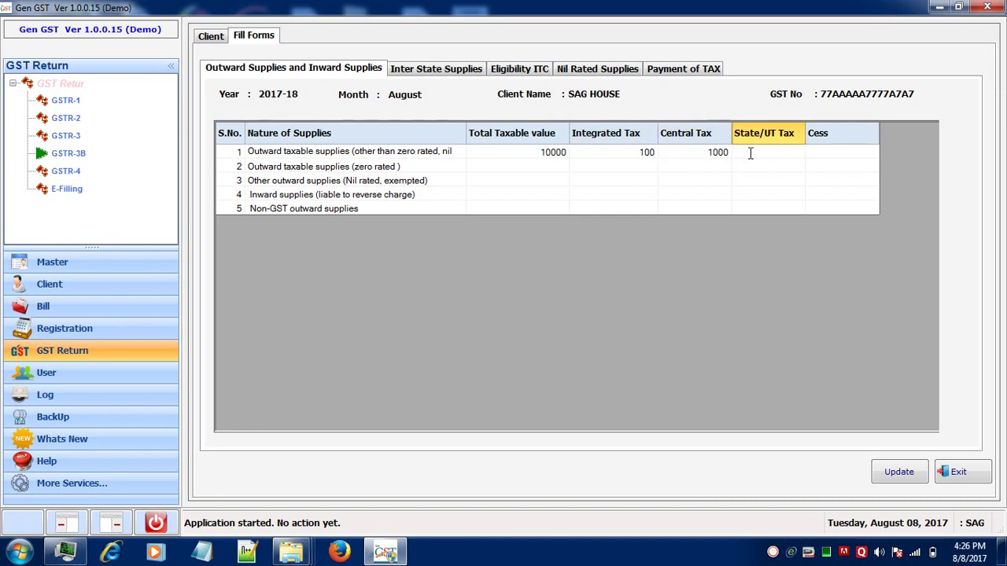
{"action": "type", "text": "1000"}
{"action": "left_click", "coordinate": [896, 477]}
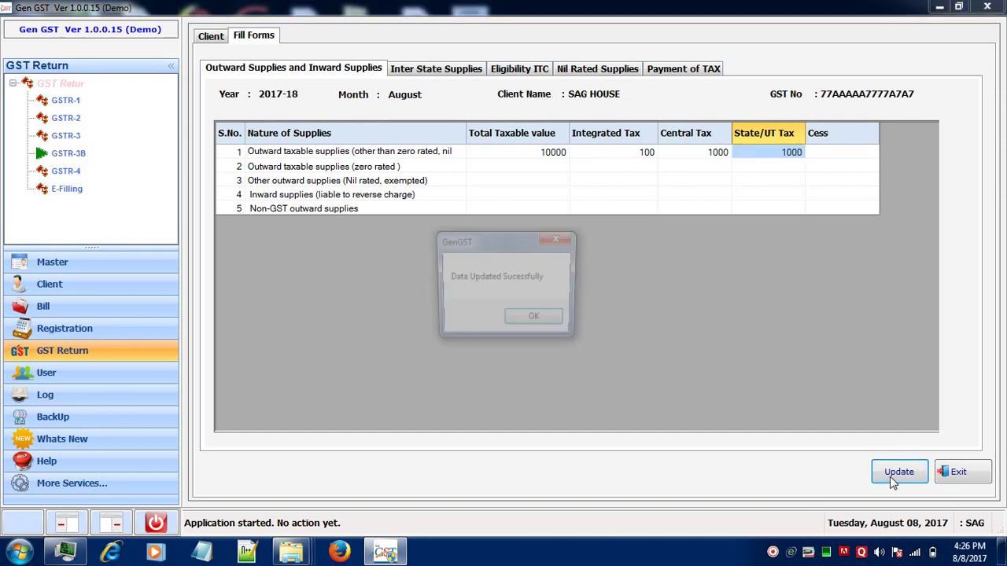
{"action": "left_click", "coordinate": [523, 321]}
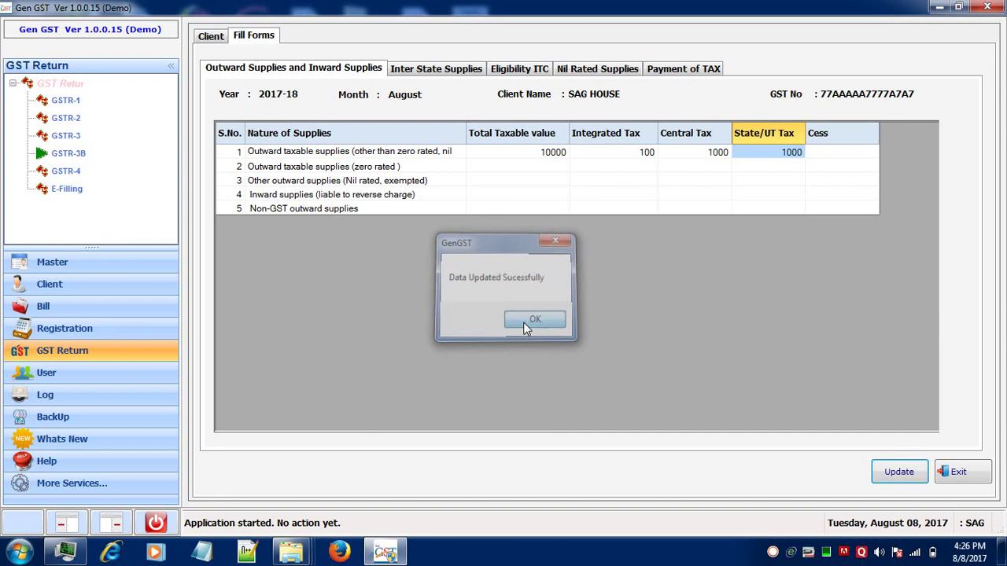
- Start a new inter-state supplies entry for Supplies made to Unregistered Persons with Assam as the place of supply
{"action": "left_click", "coordinate": [430, 70]}
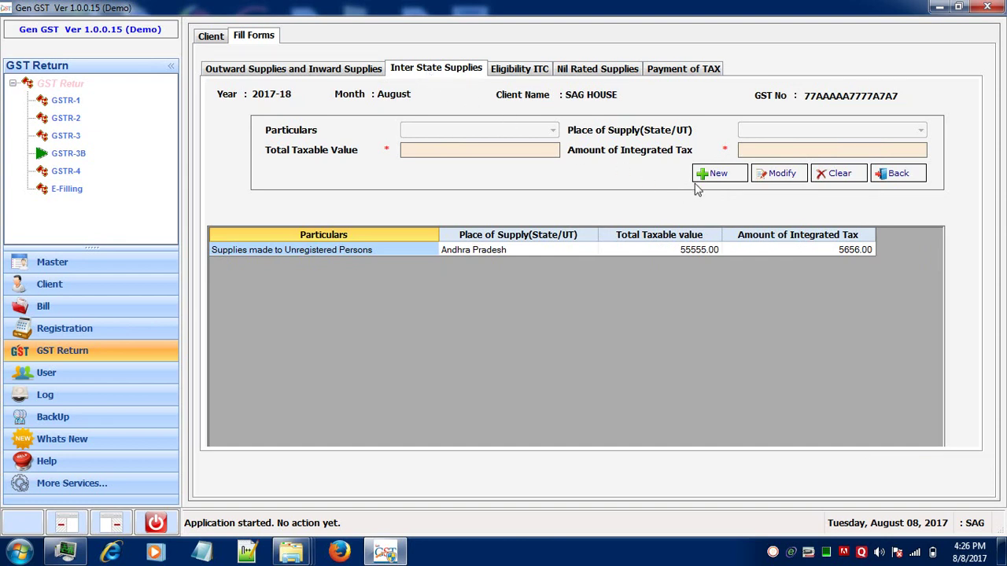
{"action": "left_click", "coordinate": [718, 174]}
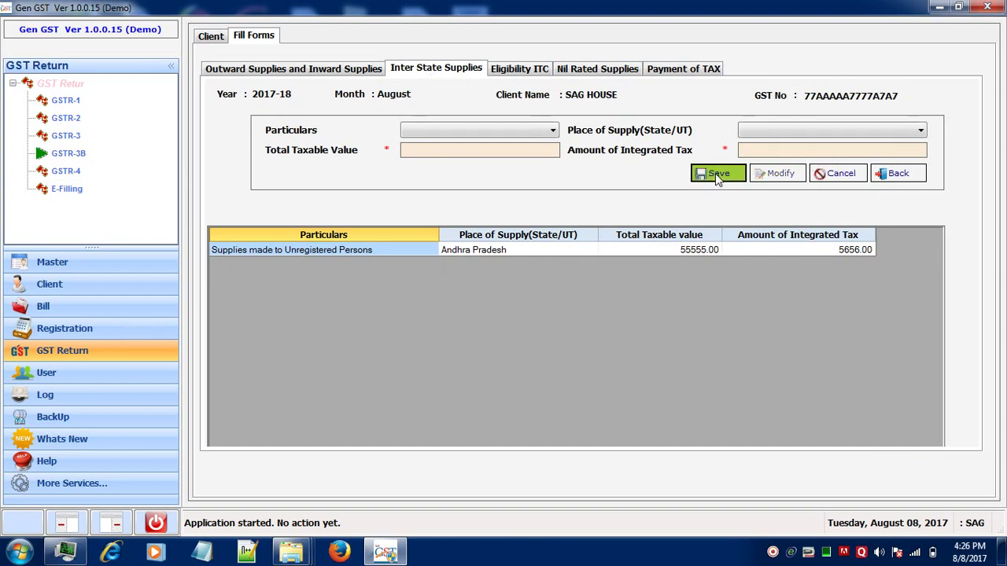
{"action": "left_click", "coordinate": [544, 135]}
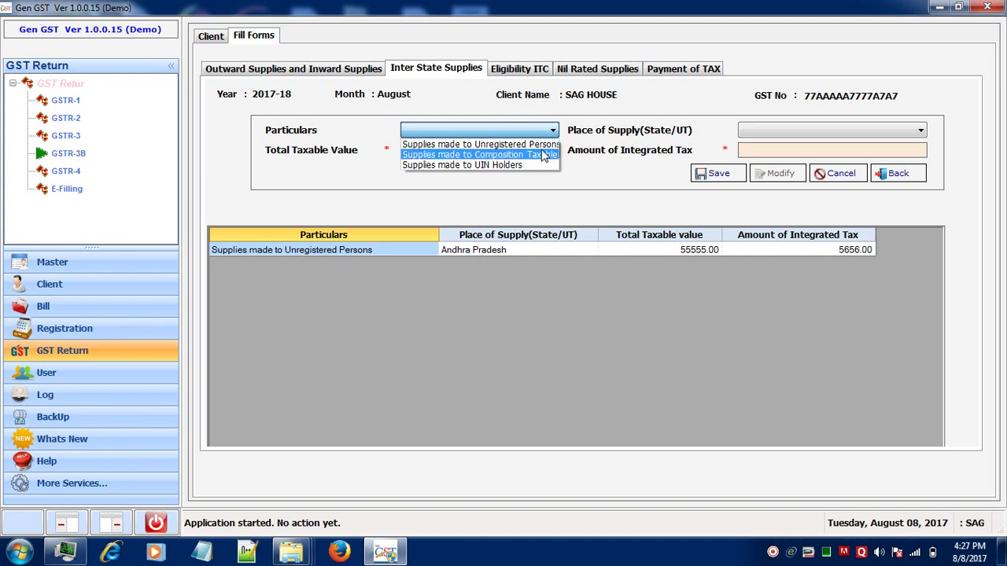
{"action": "left_click", "coordinate": [543, 146]}
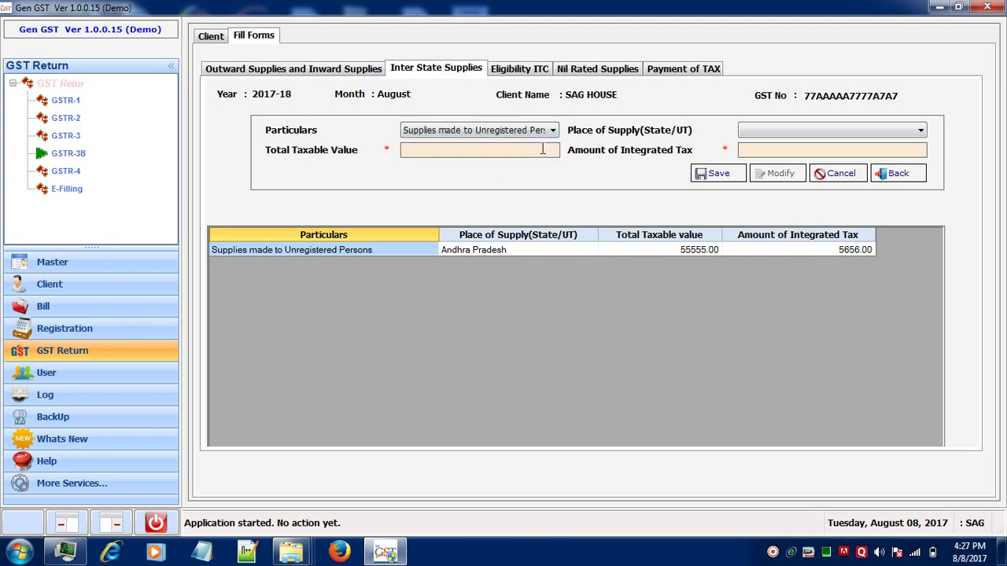
{"action": "left_click", "coordinate": [751, 131]}
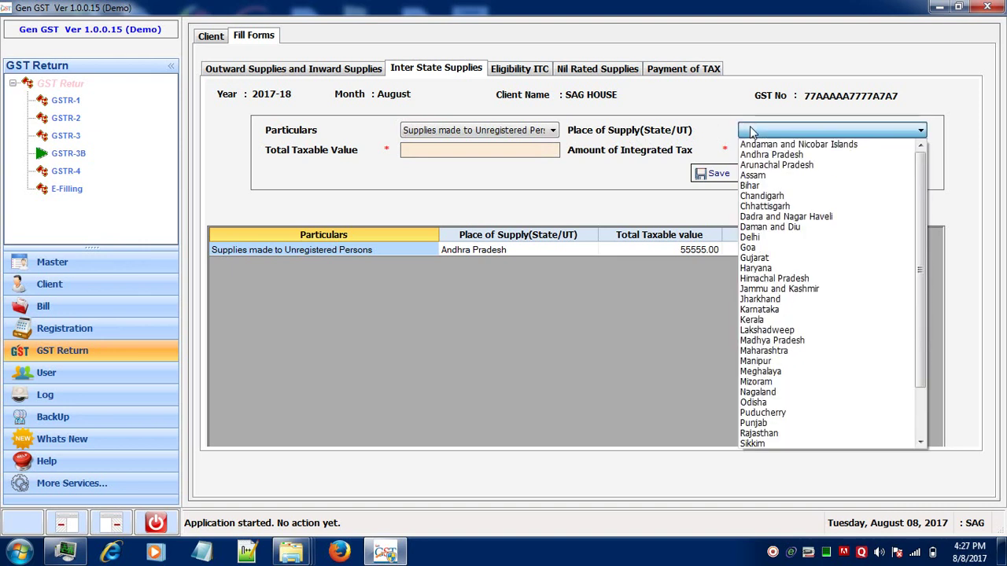
{"action": "left_click", "coordinate": [767, 176]}
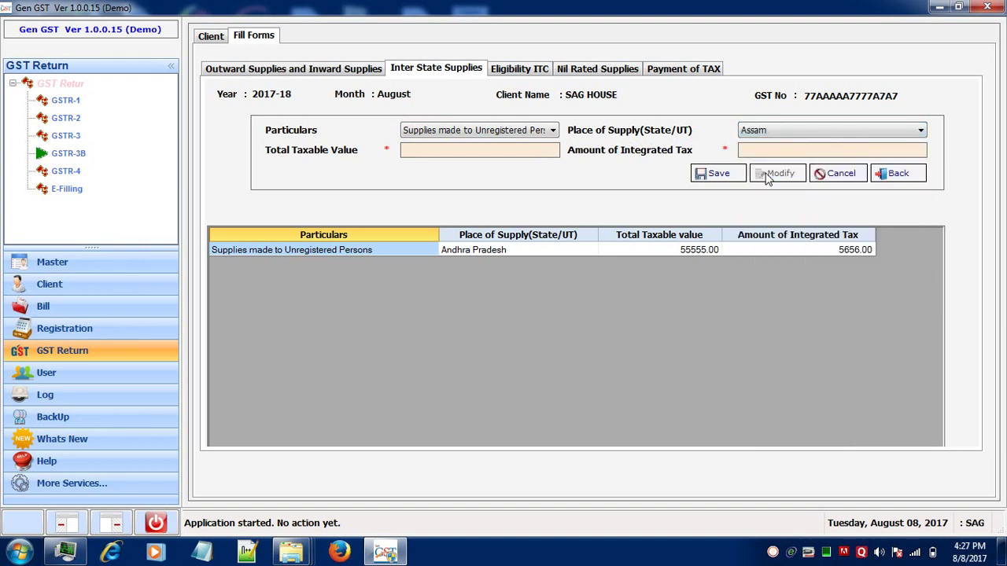
- Set the Assam entry's total taxable value to 5000 and integrated tax to 100, and save it
{"action": "left_click", "coordinate": [530, 153]}
{"action": "type", "text": "5000"}
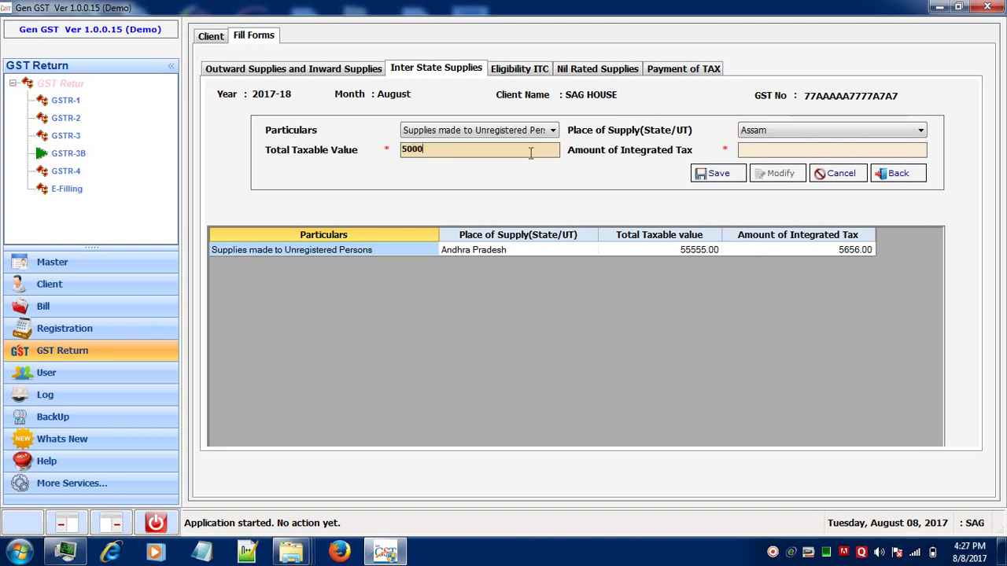
{"action": "left_click", "coordinate": [793, 147]}
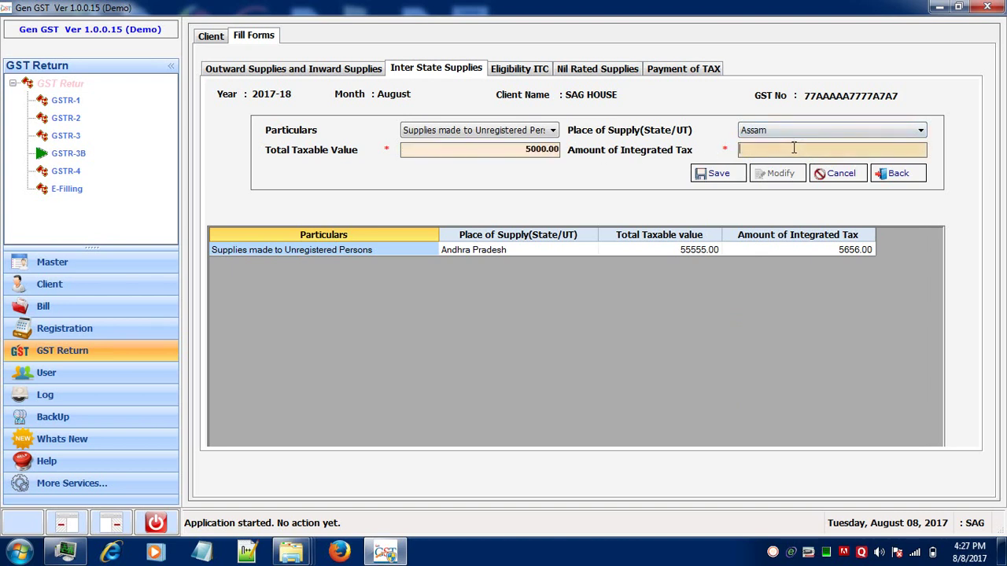
{"action": "type", "text": "100"}
{"action": "left_click", "coordinate": [729, 174]}
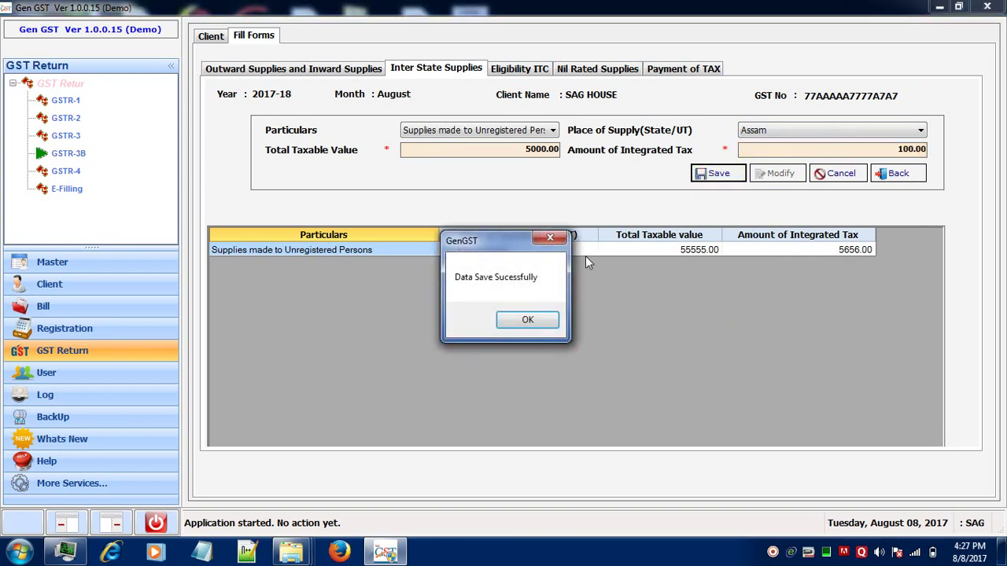
{"action": "left_click", "coordinate": [536, 316]}
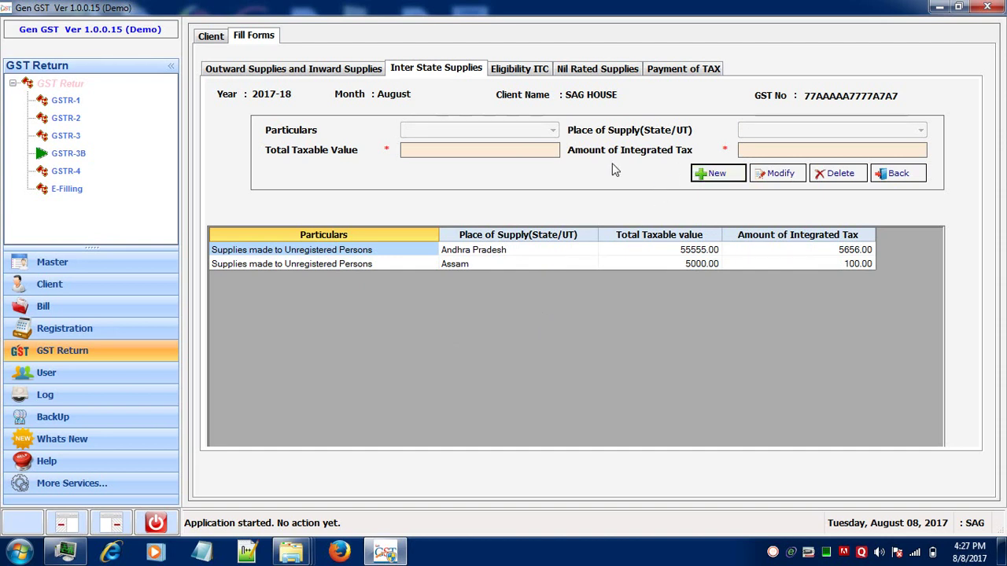
- For ITC eligibility, enter integrated tax of 100 for inward supplies liable to reverse charge and 50 reversed as per rules 42 & 43
{"action": "left_click", "coordinate": [532, 69]}
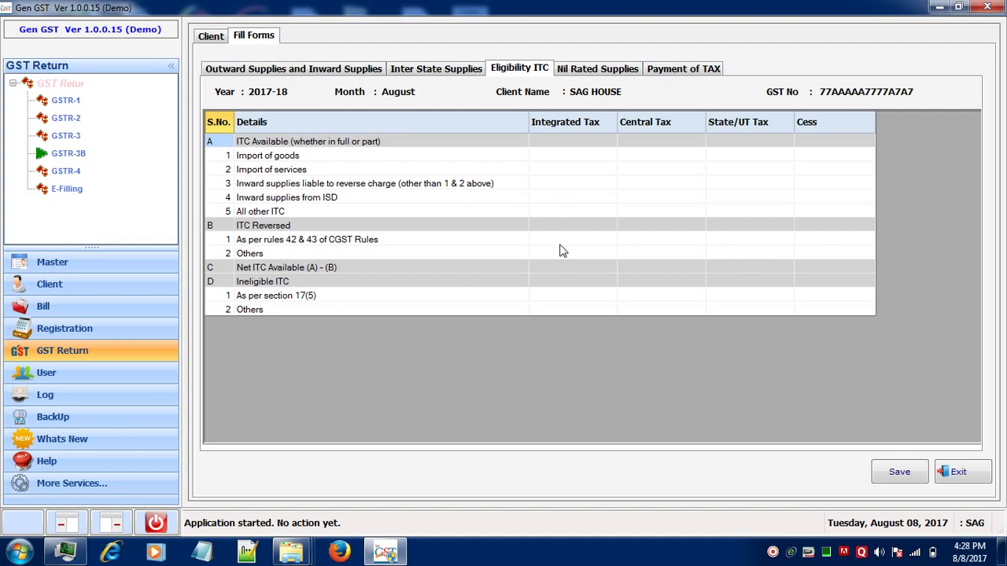
{"action": "left_click", "coordinate": [573, 176]}
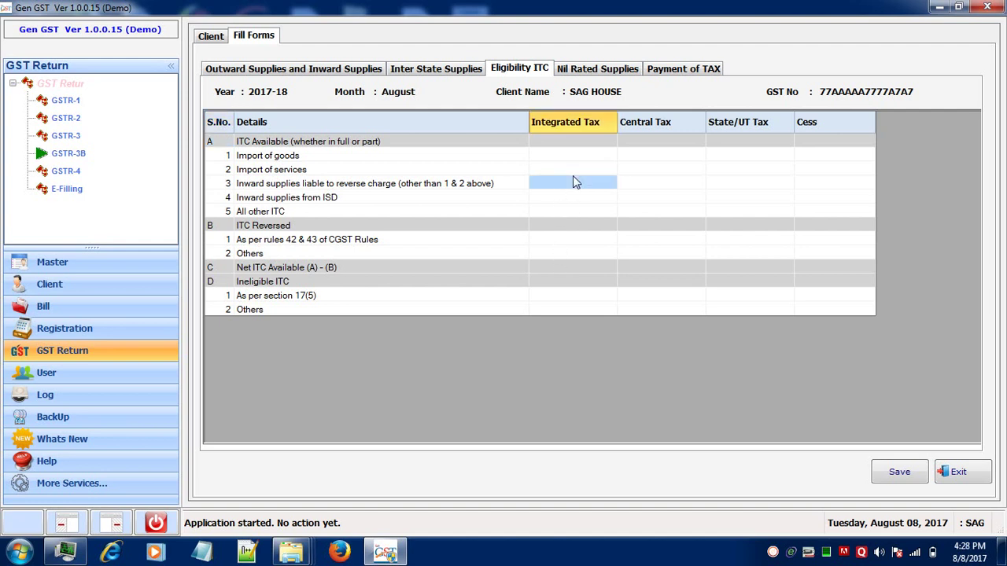
{"action": "type", "text": "100"}
{"action": "left_click", "coordinate": [592, 240]}
{"action": "left_click", "coordinate": [592, 241]}
{"action": "type", "text": "50"}
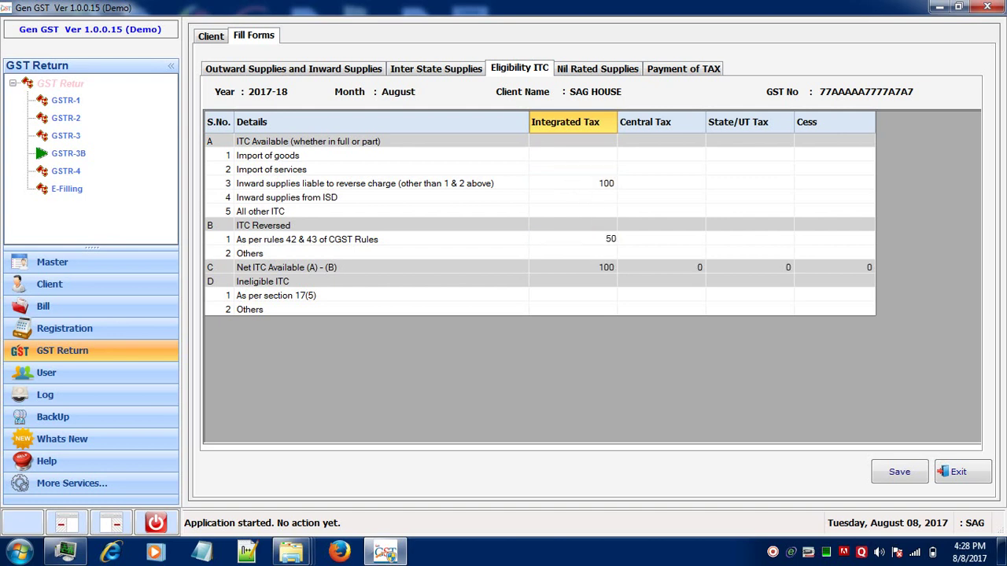
- Enter integrated tax of 25 for ineligible ITC as per section 17(5) and save the ITC details
{"action": "left_click", "coordinate": [592, 299]}
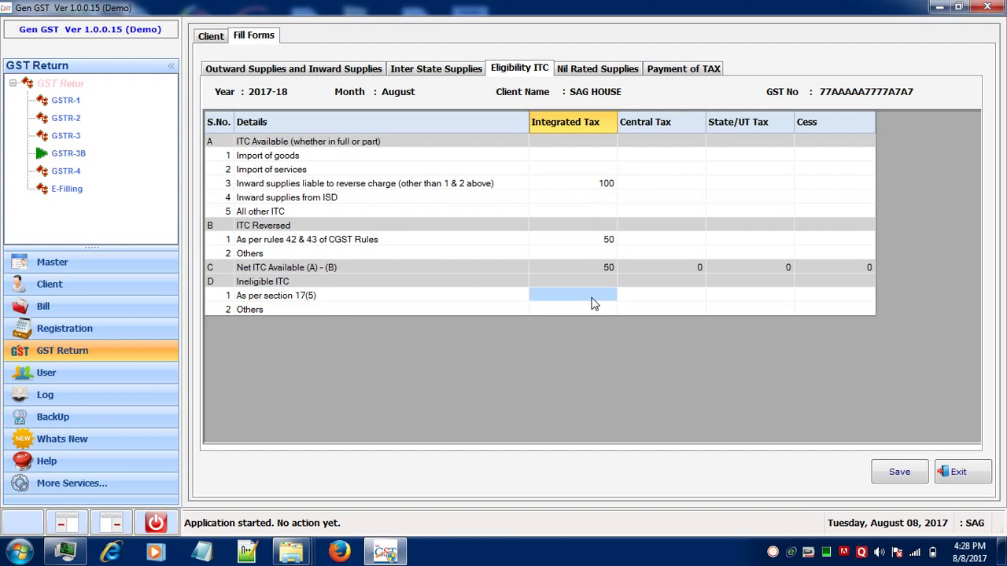
{"action": "left_click", "coordinate": [592, 297]}
{"action": "type", "text": "25"}
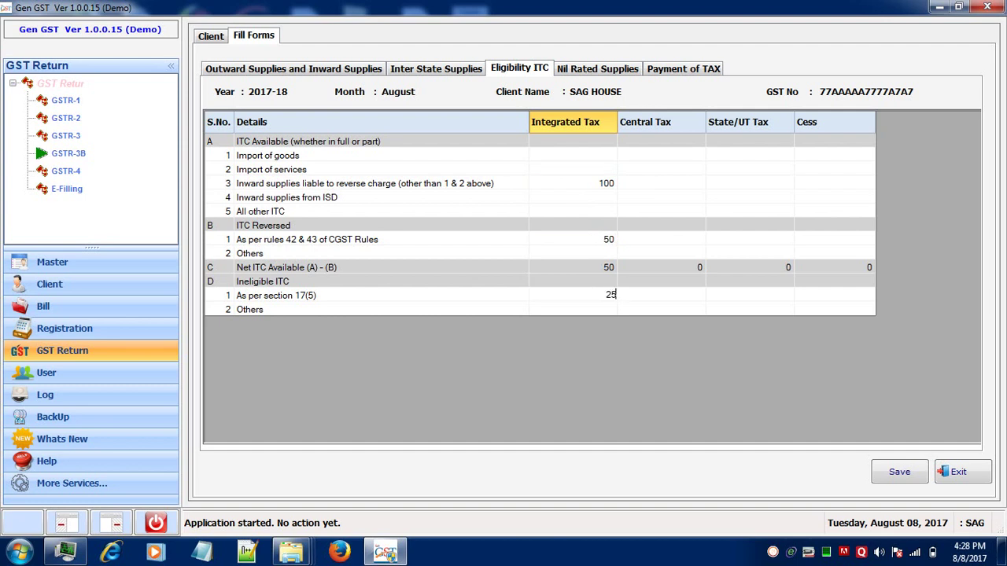
{"action": "left_click", "coordinate": [725, 311]}
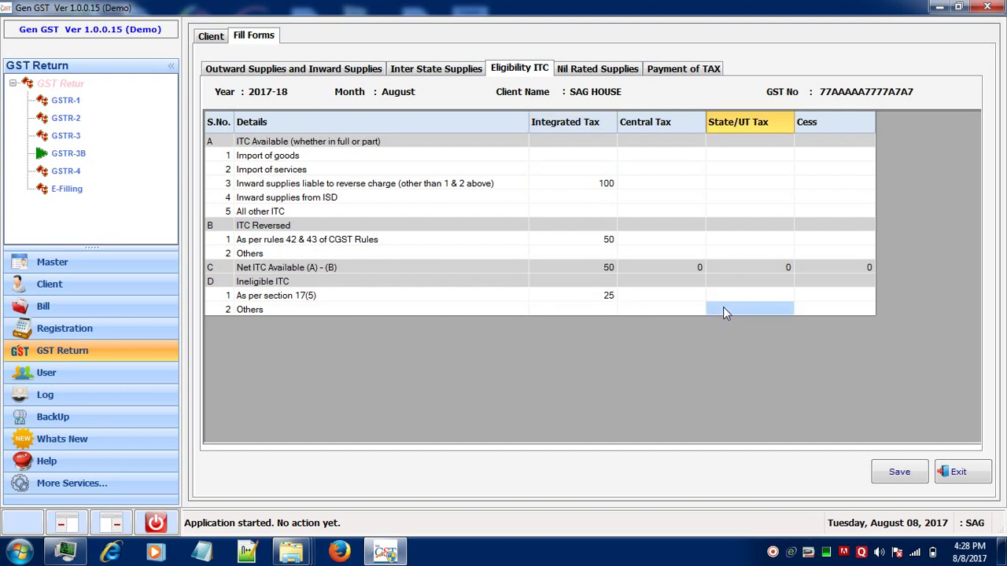
{"action": "left_click", "coordinate": [906, 475]}
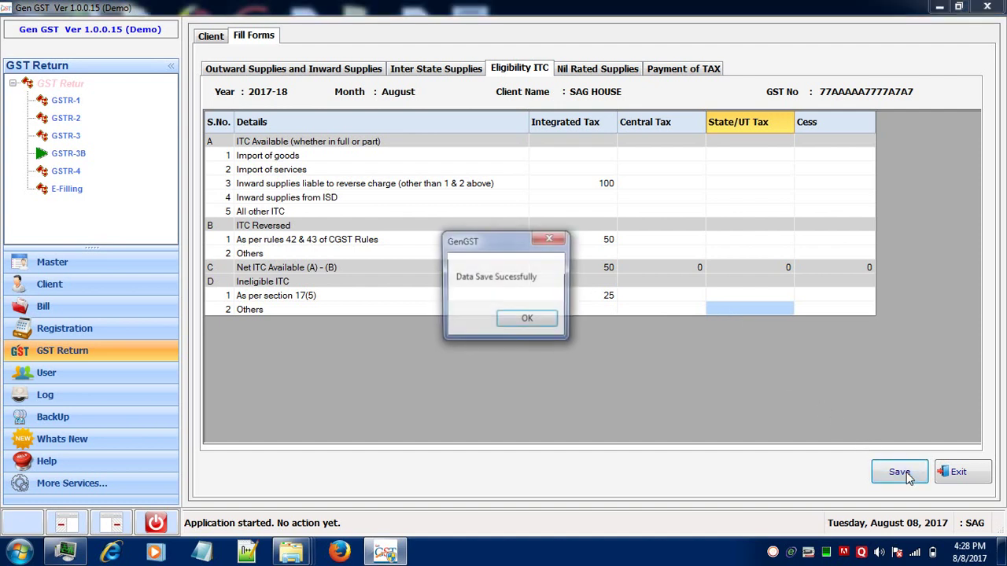
{"action": "left_click", "coordinate": [527, 321]}
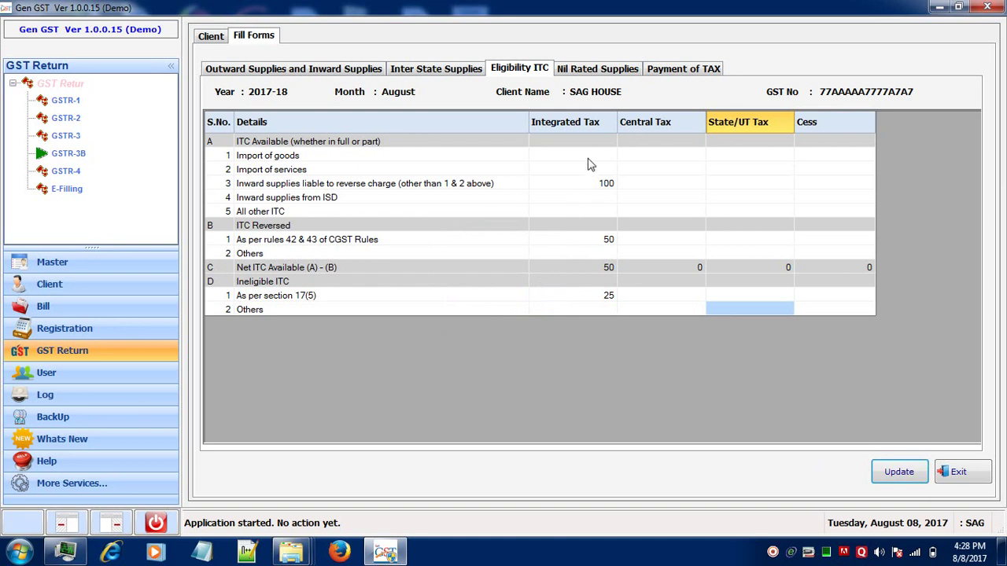
- For nil rated supplies, enter 5000 inter-state for composition, exempt and nil rated supply and 5000 intra-state for non-GST supply, and save
{"action": "left_click", "coordinate": [607, 73]}
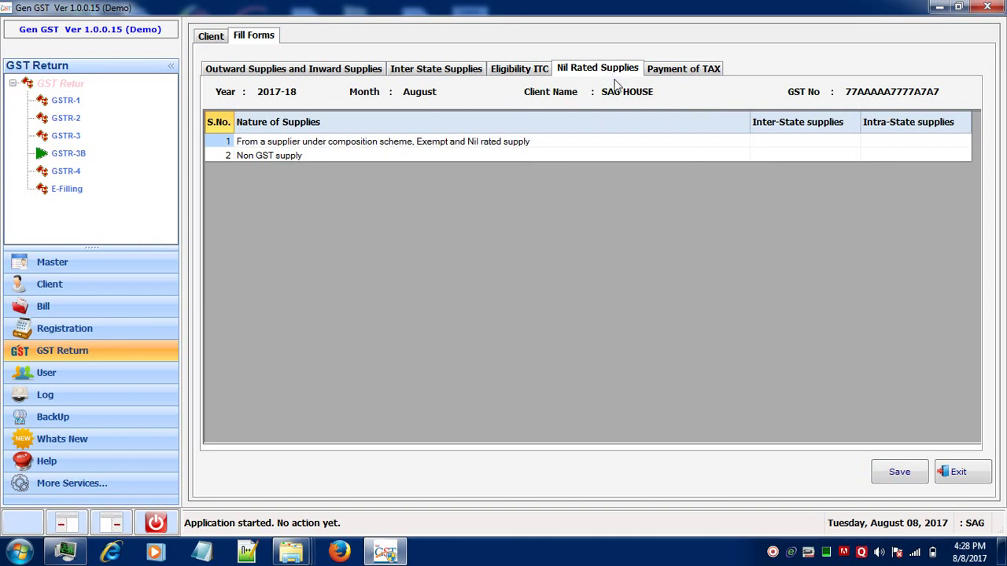
{"action": "left_click", "coordinate": [784, 142]}
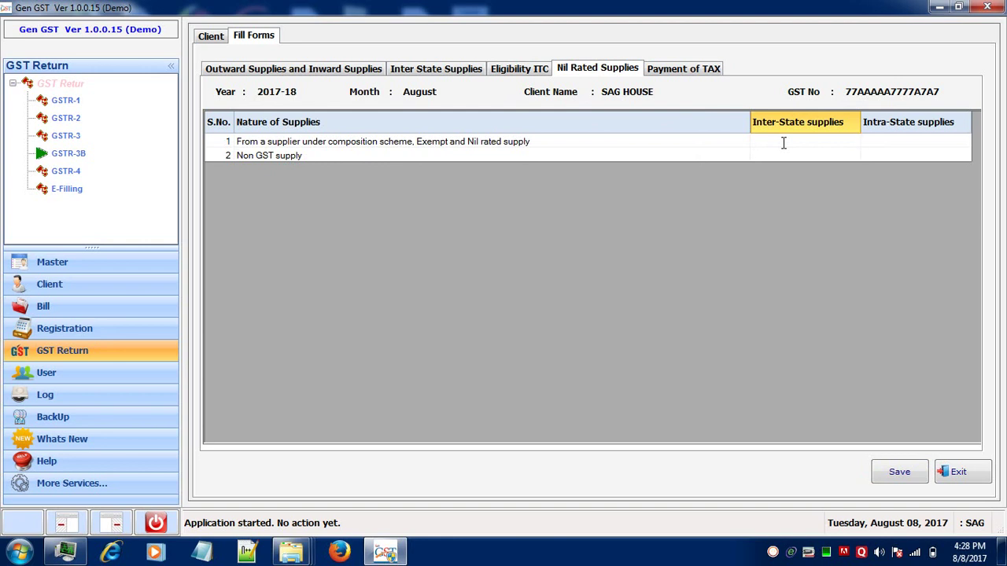
{"action": "type", "text": "000"}
{"action": "left_click", "coordinate": [917, 154]}
{"action": "left_click", "coordinate": [917, 154]}
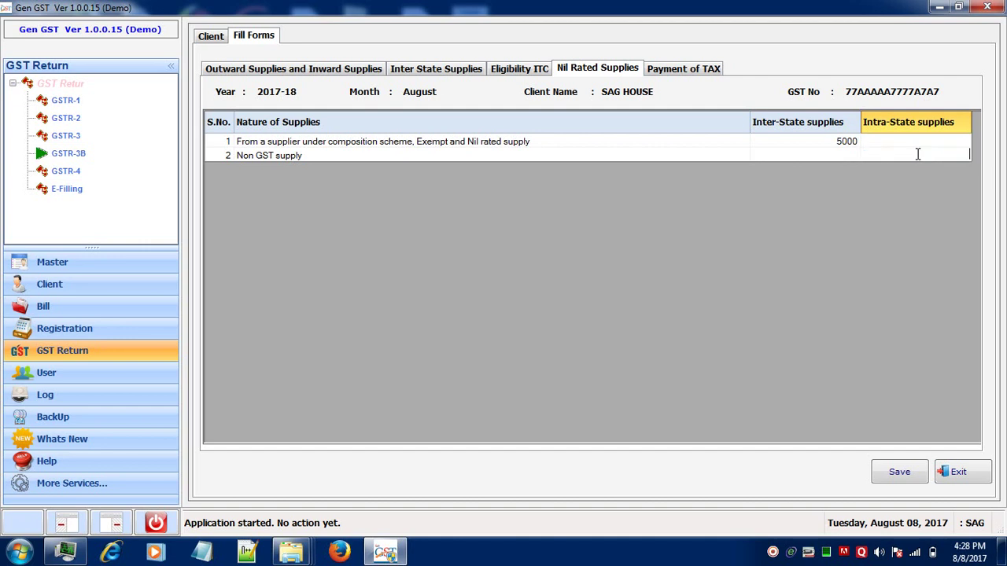
{"action": "type", "text": "5000"}
{"action": "left_click", "coordinate": [887, 473]}
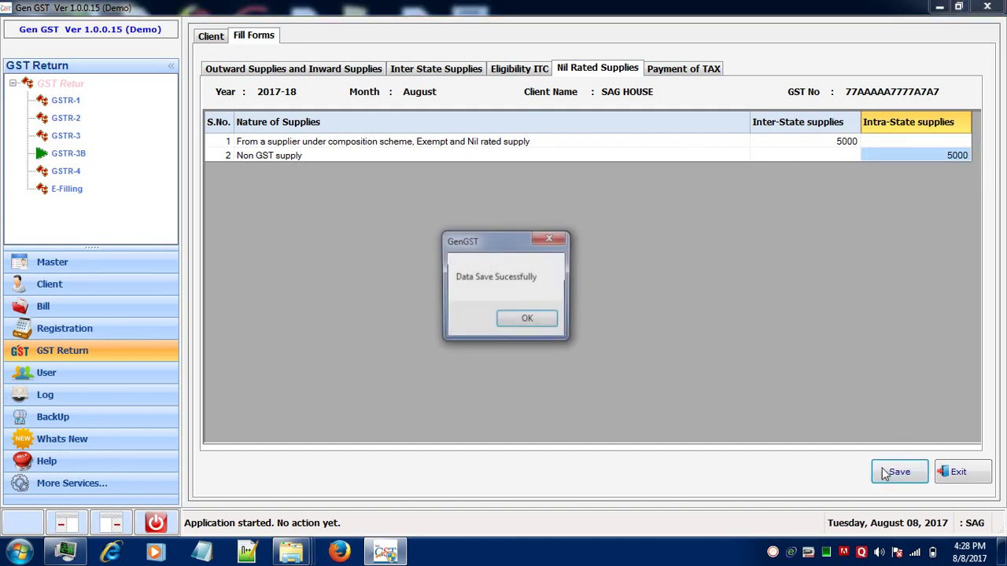
{"action": "left_click", "coordinate": [527, 320]}
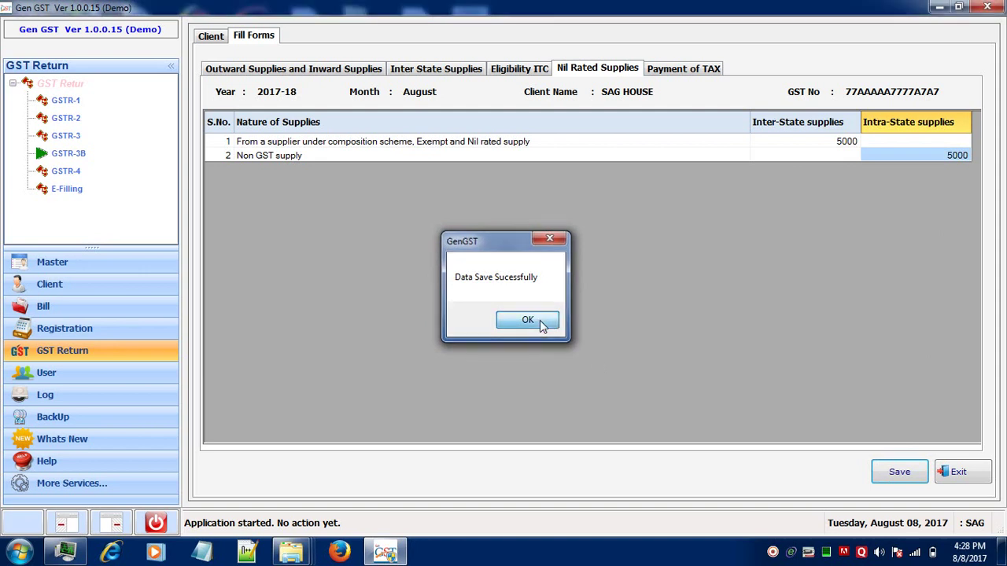
- In the payment of tax form, enter tax payable of 5000 for Central Tax and 500 for State/UT Tax
{"action": "left_click", "coordinate": [674, 71]}
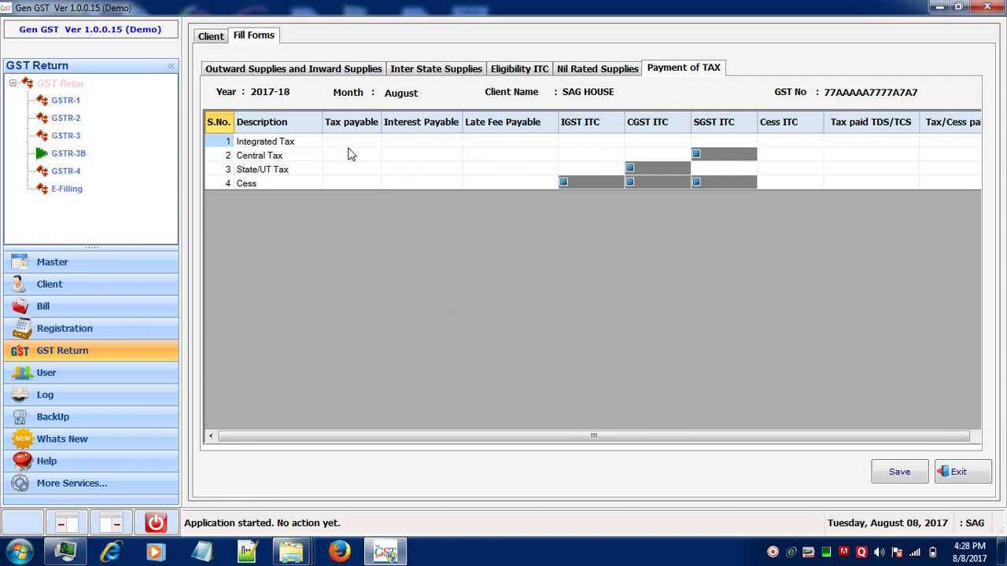
{"action": "left_click", "coordinate": [351, 154]}
{"action": "left_click", "coordinate": [349, 151]}
{"action": "type", "text": "5000"}
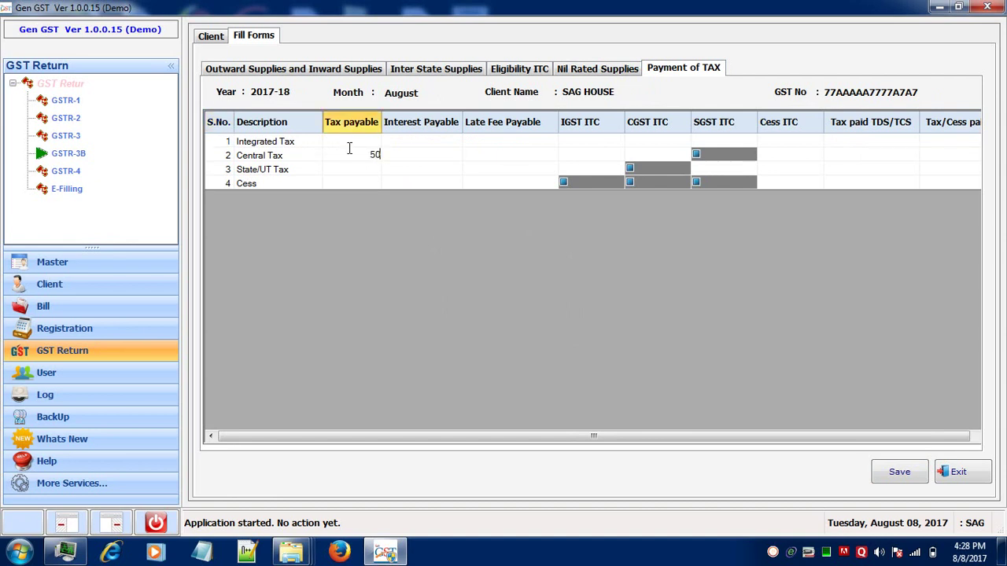
{"action": "double_click", "coordinate": [361, 168]}
{"action": "type", "text": "500"}
{"action": "left_click", "coordinate": [415, 172]}
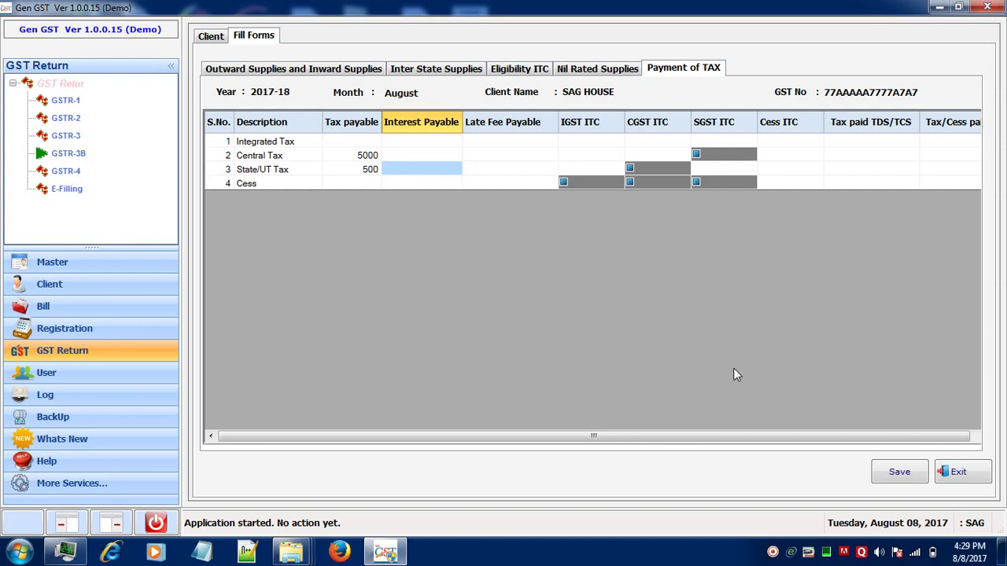
- Enter an IGST ITC of 500 for Central Tax and save the tax payment details
{"action": "left_click", "coordinate": [591, 155]}
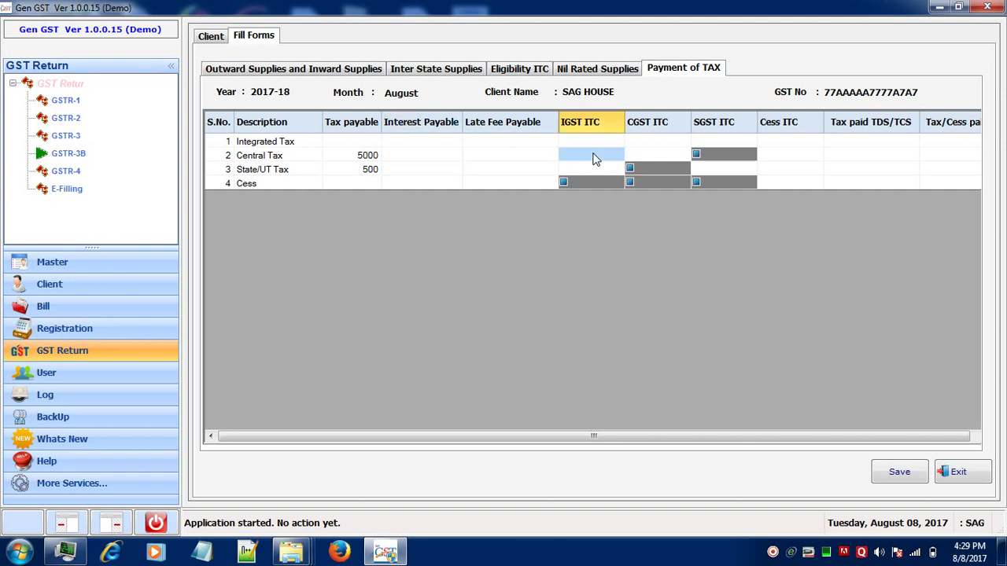
{"action": "left_click", "coordinate": [593, 153]}
{"action": "type", "text": "500"}
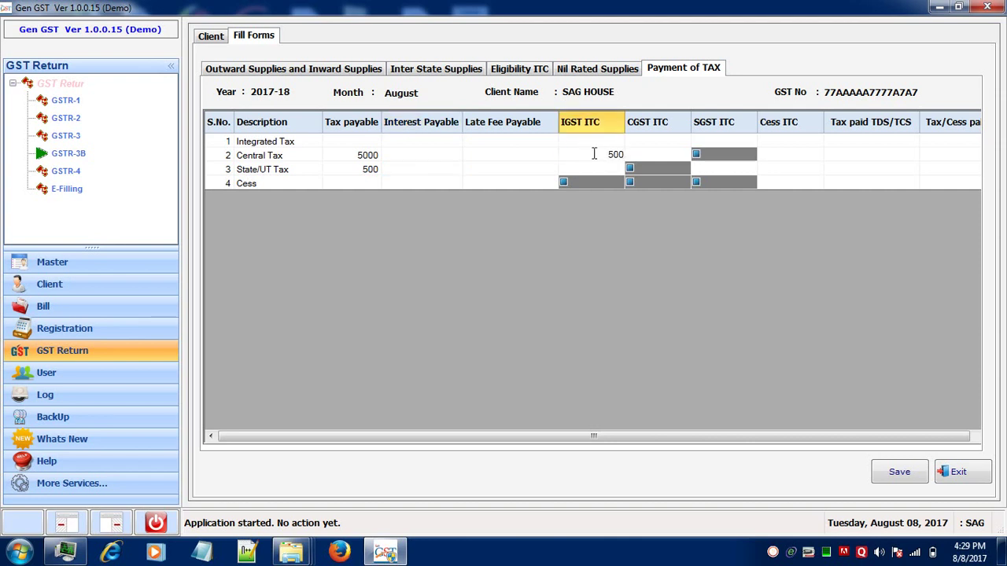
{"action": "left_click", "coordinate": [668, 154]}
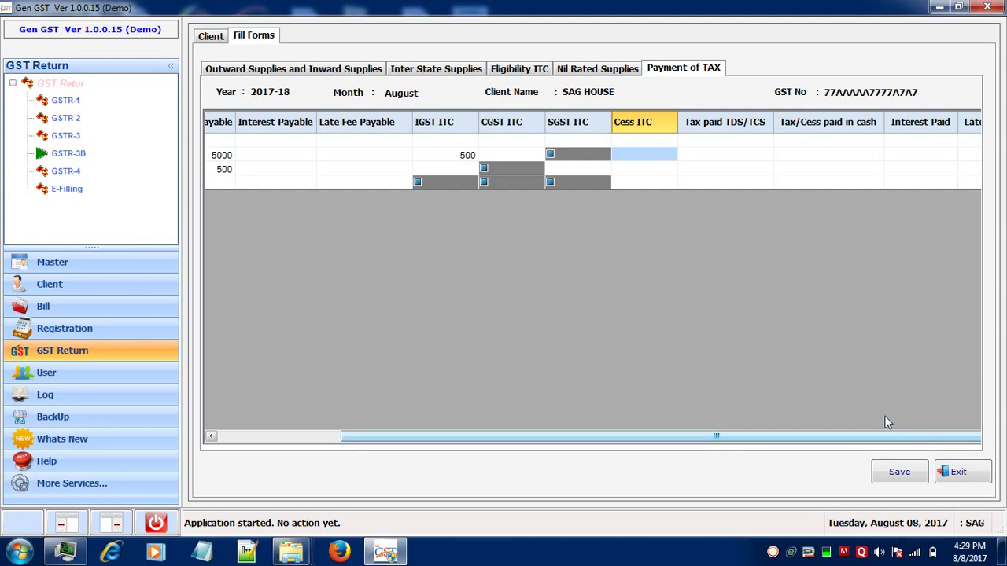
{"action": "left_click", "coordinate": [900, 476]}
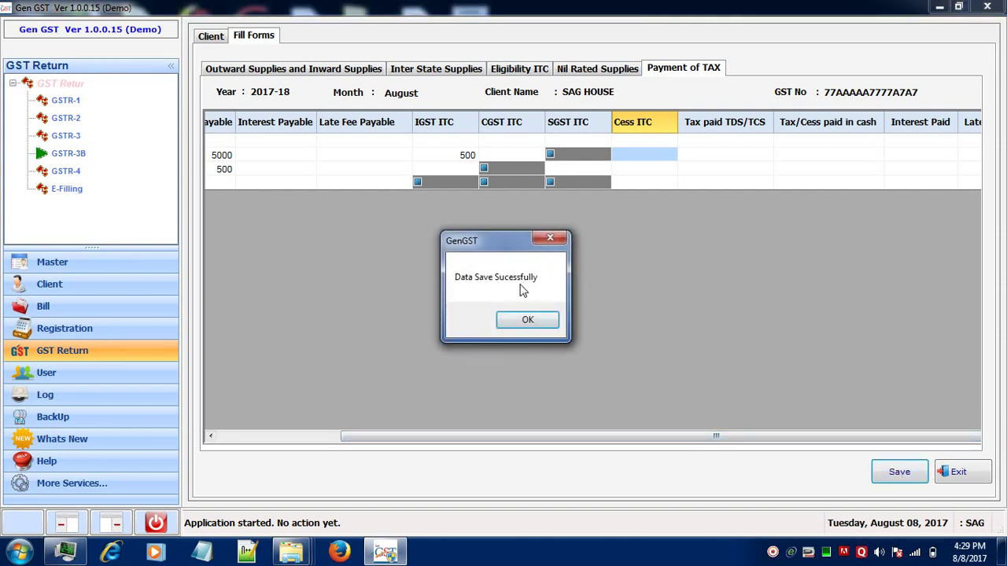